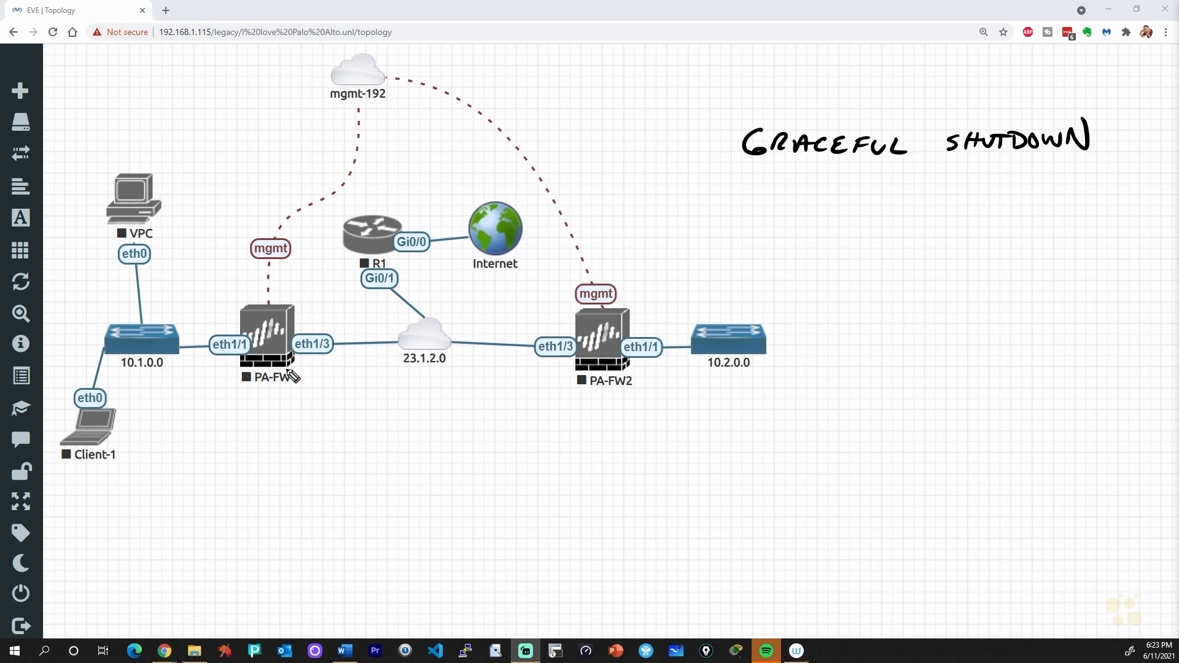
- Annotate the shutdown note, R1, Client-1, PA-FW1 and PA-FW2 on the diagram, then clear the marks
{"action": "left_click_drag", "start_coordinate": [698, 147], "coordinate": [724, 146]}
{"action": "left_click_drag", "start_coordinate": [714, 137], "coordinate": [715, 154]}
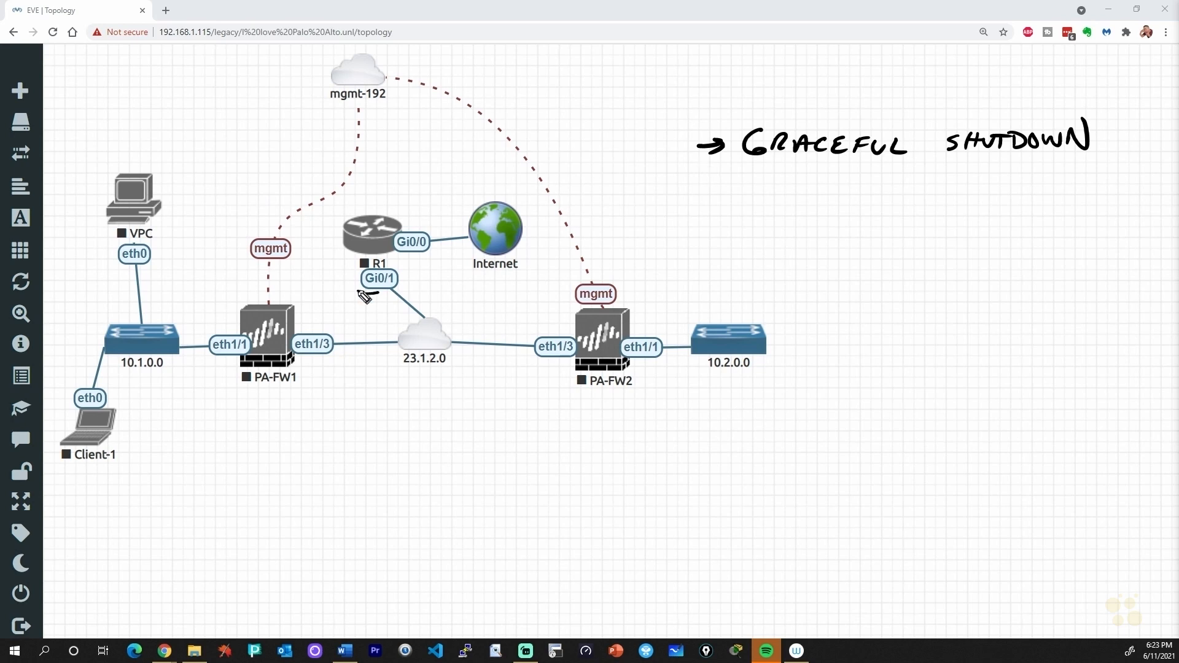
{"action": "left_click_drag", "start_coordinate": [359, 292], "coordinate": [345, 293]}
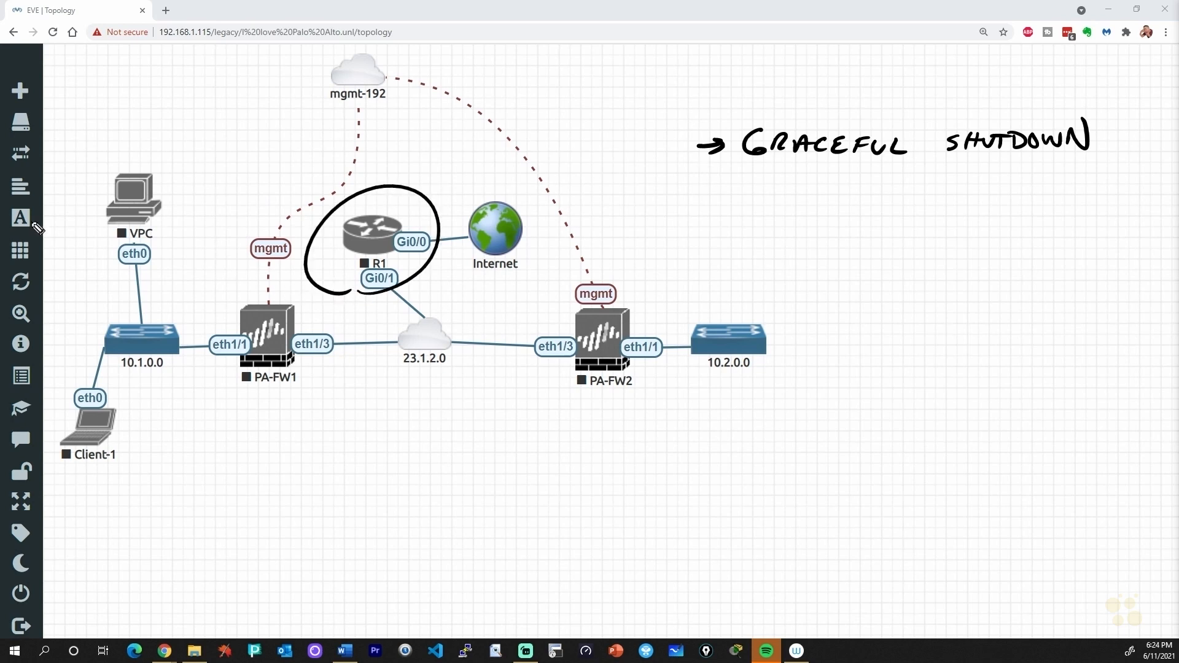
{"action": "mouse_move", "coordinate": [155, 465]}
{"action": "left_mouse_down"}
{"action": "mouse_move", "coordinate": [126, 436]}
{"action": "mouse_move", "coordinate": [128, 452]}
{"action": "left_mouse_up"}
{"action": "left_click_drag", "start_coordinate": [268, 440], "coordinate": [281, 410]}
{"action": "left_click_drag", "start_coordinate": [588, 423], "coordinate": [601, 410]}
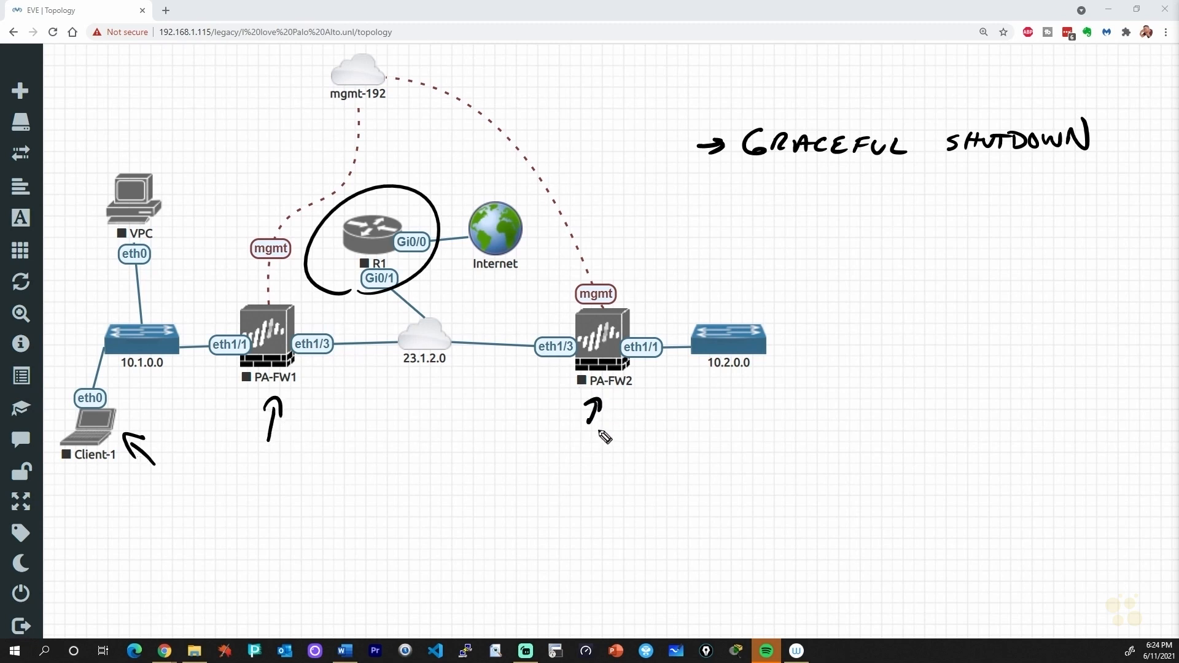
{"action": "key", "text": "Escape"}
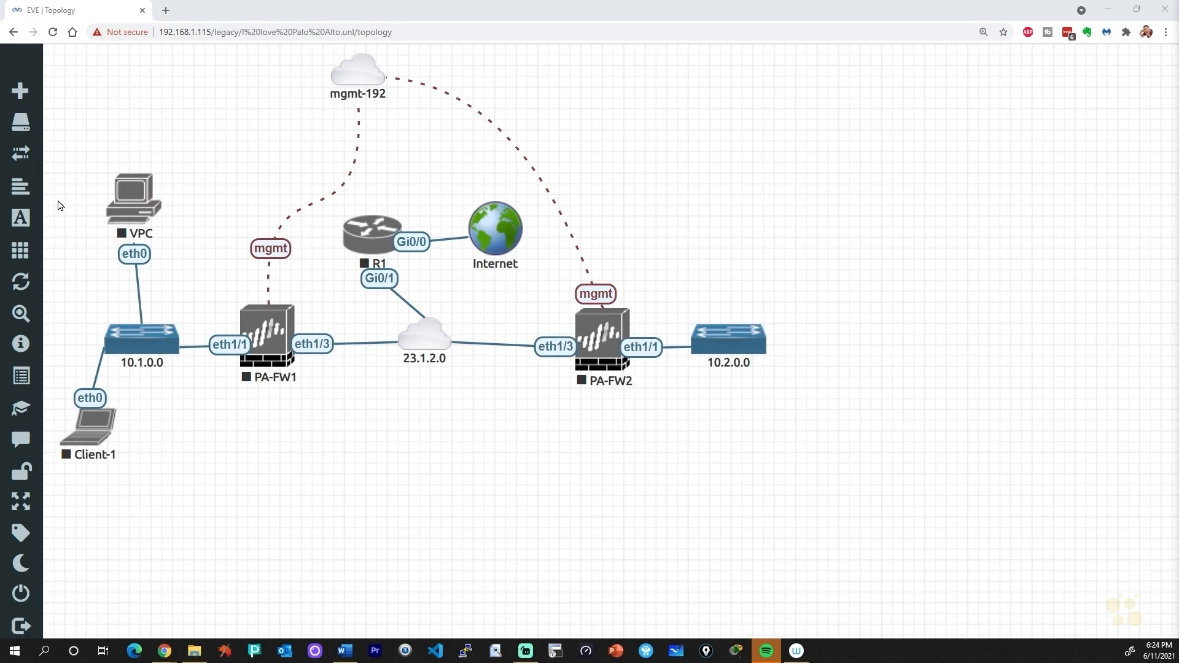
- Show the lab-wide node actions list, then dismiss it
{"action": "mouse_move", "coordinate": [30, 261]}
{"action": "left_click", "coordinate": [72, 258]}
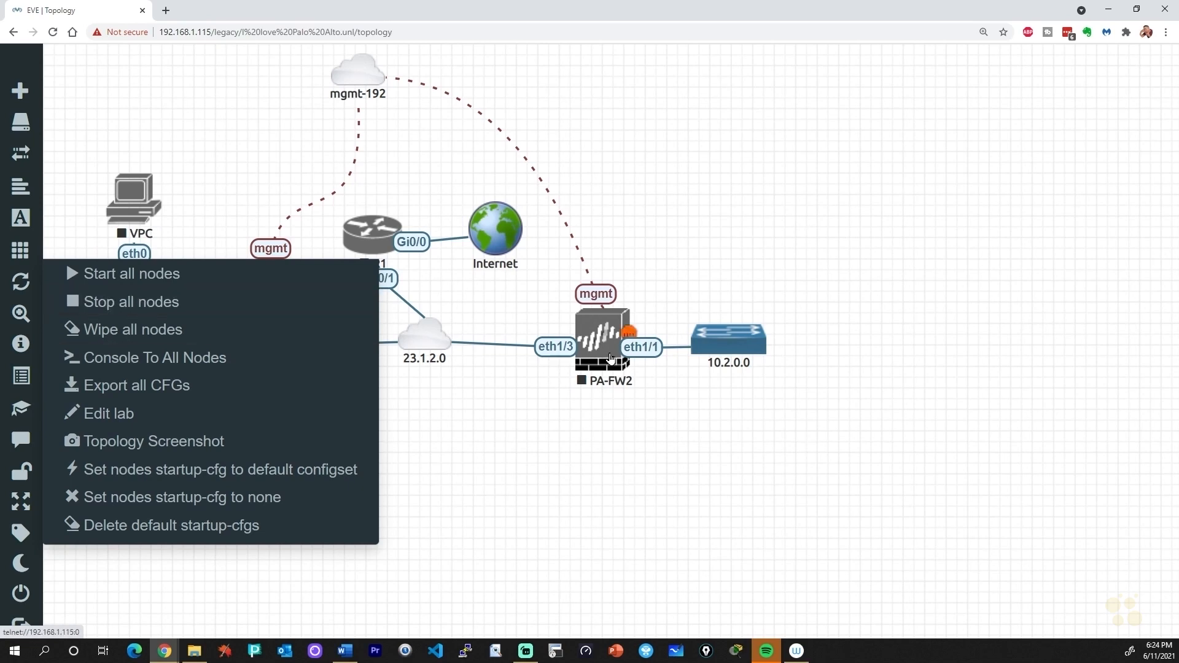
{"action": "left_click", "coordinate": [598, 459]}
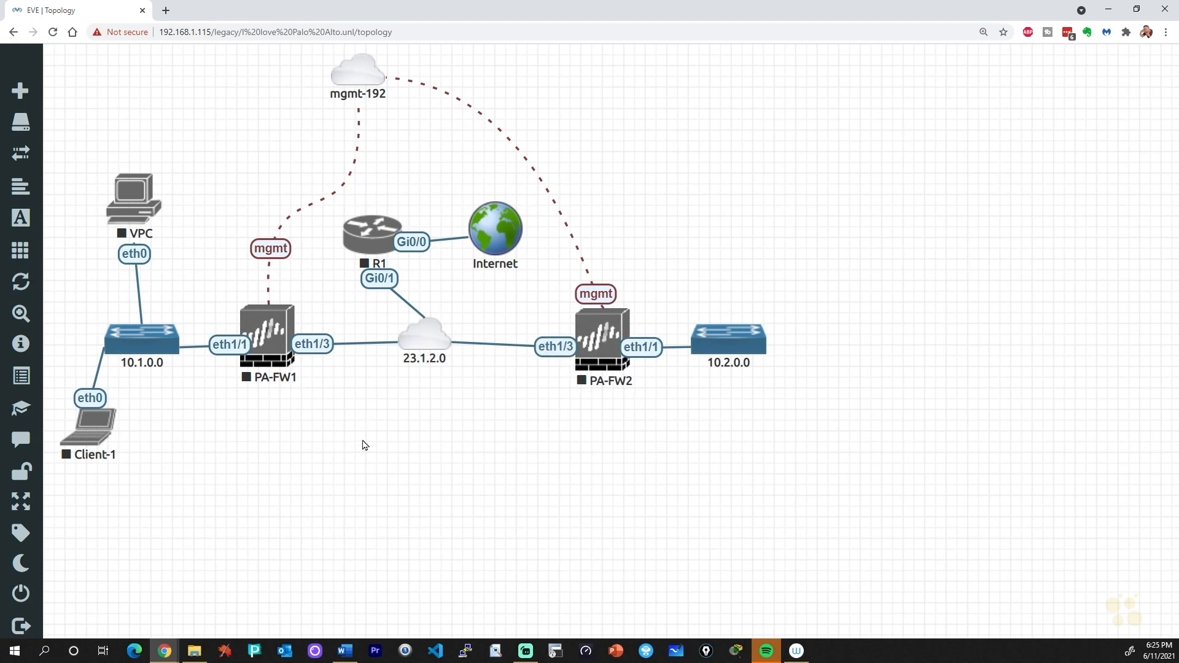
- Close the lab, re-sort the lab list down to I love Palo Alto.unl, and bring up the ESXi window
{"action": "mouse_move", "coordinate": [43, 441]}
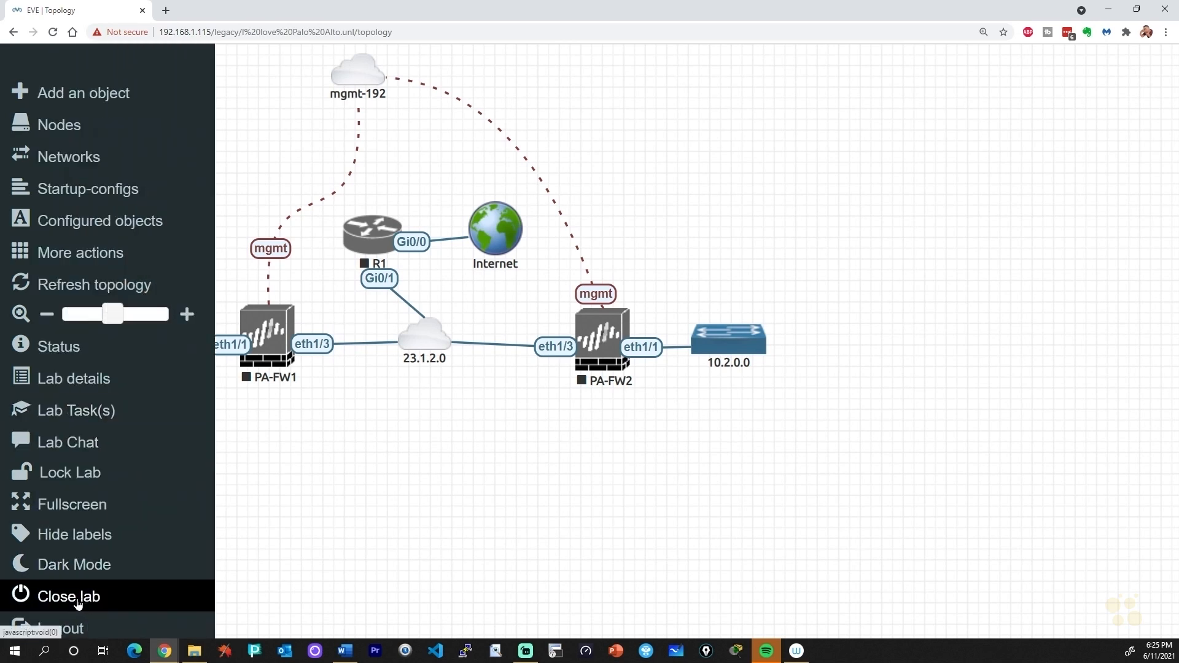
{"action": "left_click", "coordinate": [79, 604]}
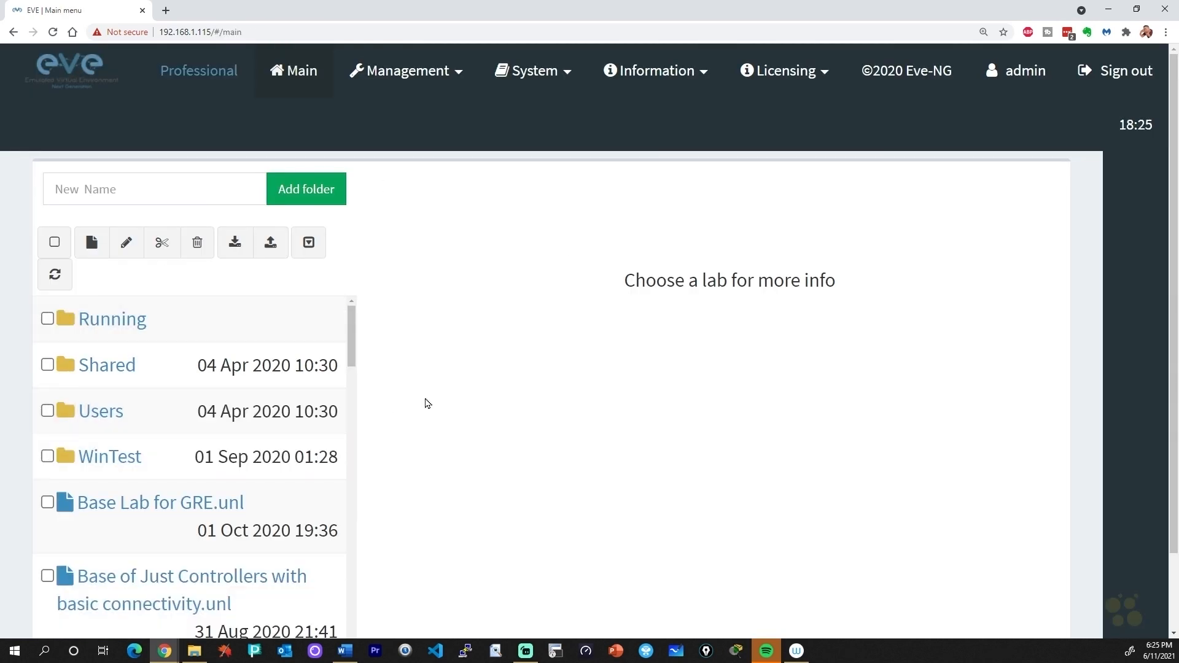
{"action": "left_click", "coordinate": [319, 254]}
{"action": "mouse_move", "coordinate": [273, 365]}
{"action": "scroll", "coordinate": [273, 365], "scroll_direction": "down", "scroll_amount": 20}
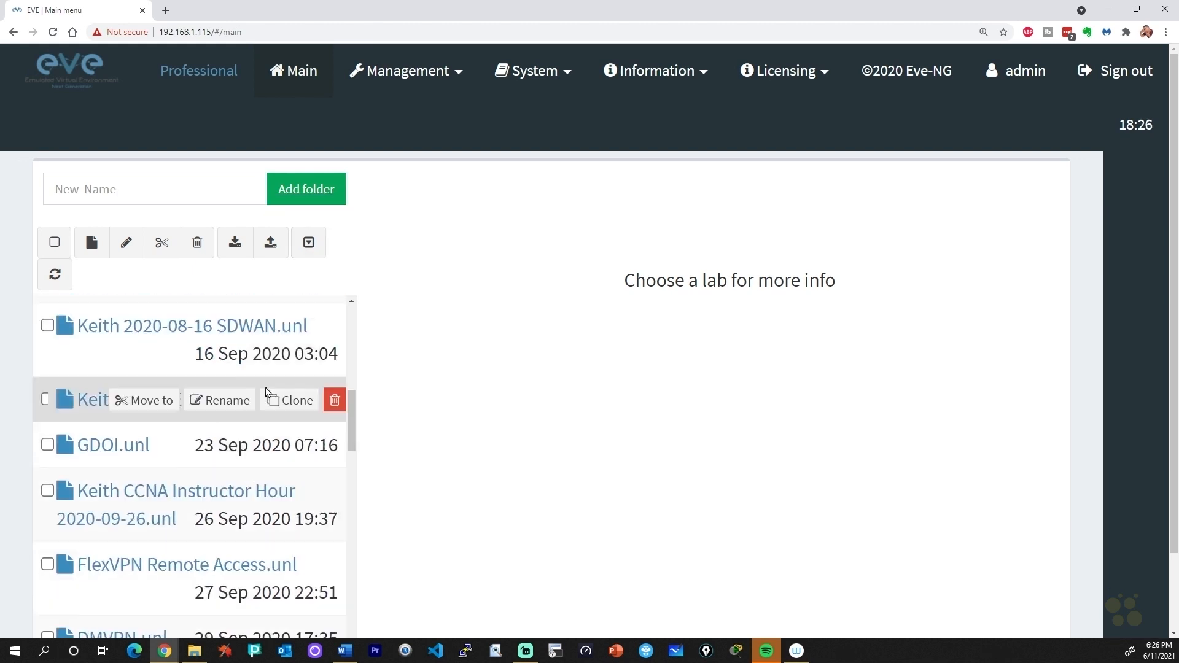
{"action": "scroll", "coordinate": [256, 408], "scroll_direction": "down", "scroll_amount": 12}
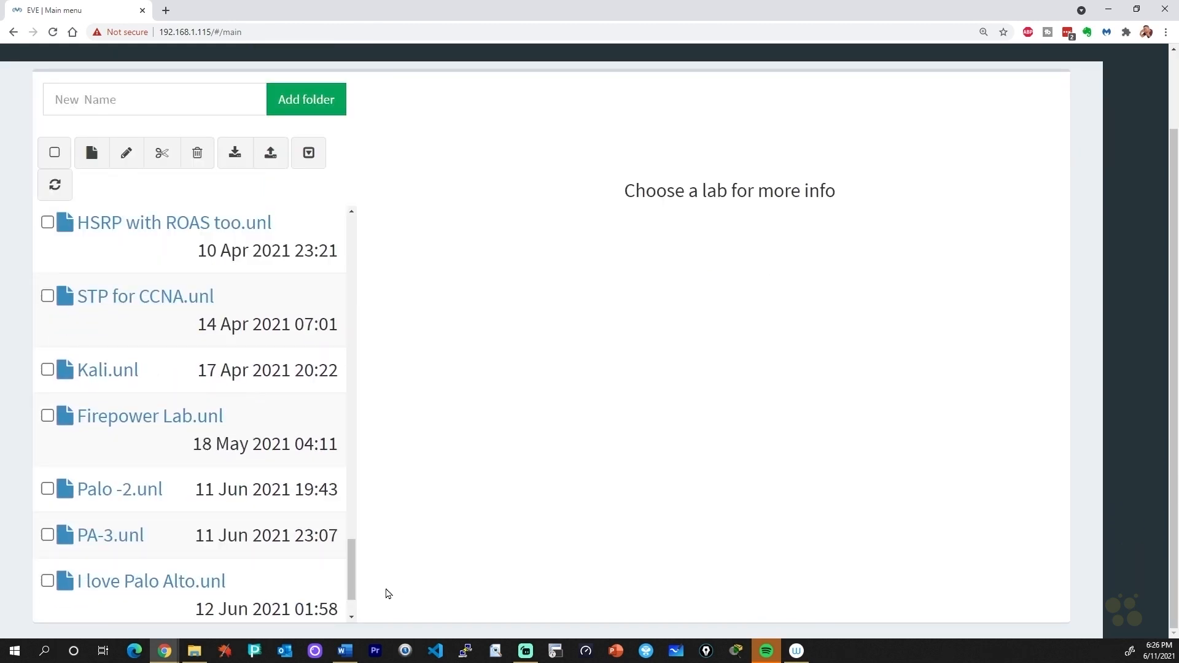
{"action": "mouse_move", "coordinate": [325, 588]}
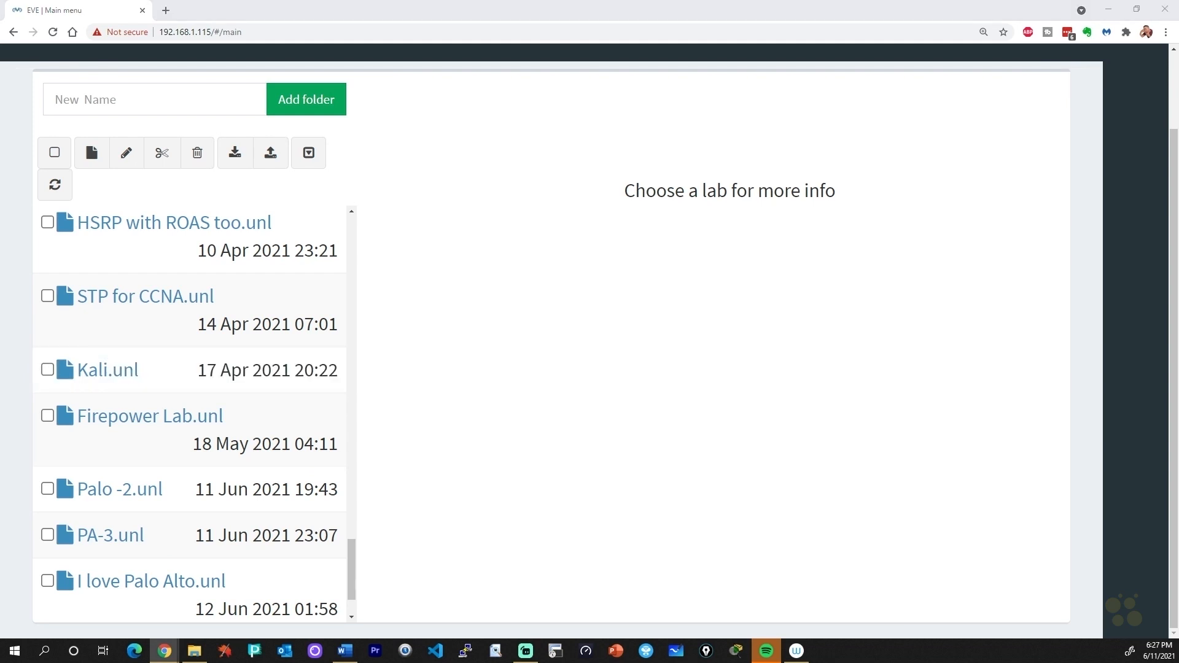
{"action": "left_click_drag", "start_coordinate": [0, 276], "coordinate": [568, 123]}
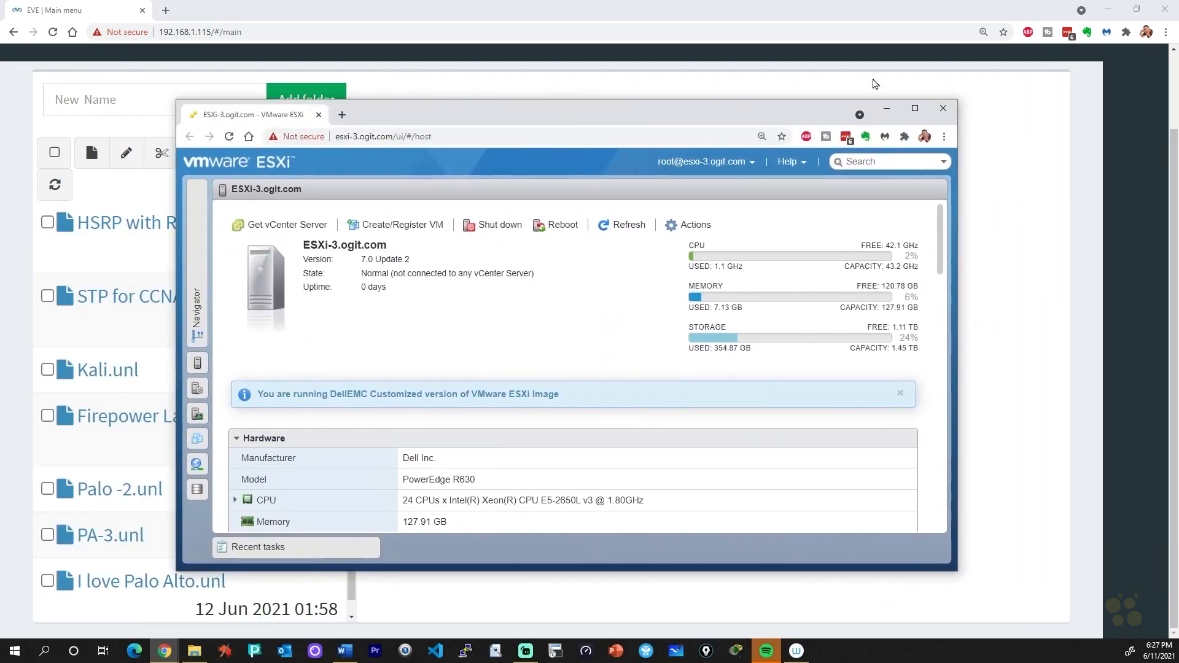
- Maximize ESXi, open the Eve-NG-Pro VM page, check that VMware Tools shows Yes, and view its actions
{"action": "left_click", "coordinate": [920, 114]}
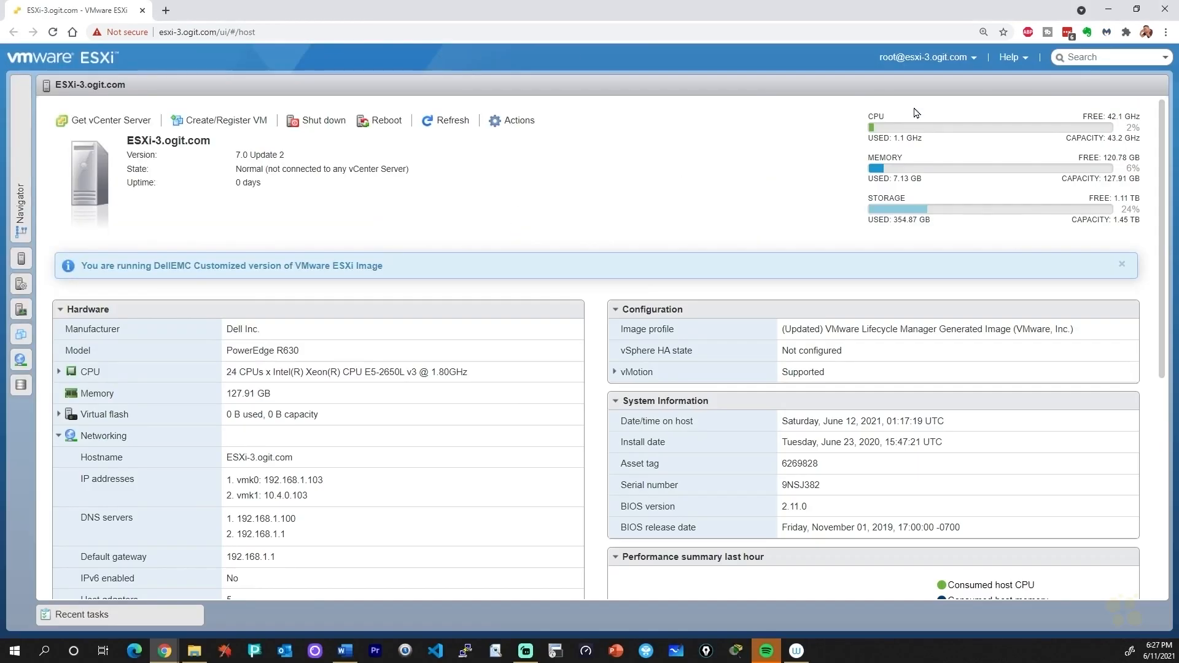
{"action": "left_click", "coordinate": [23, 184]}
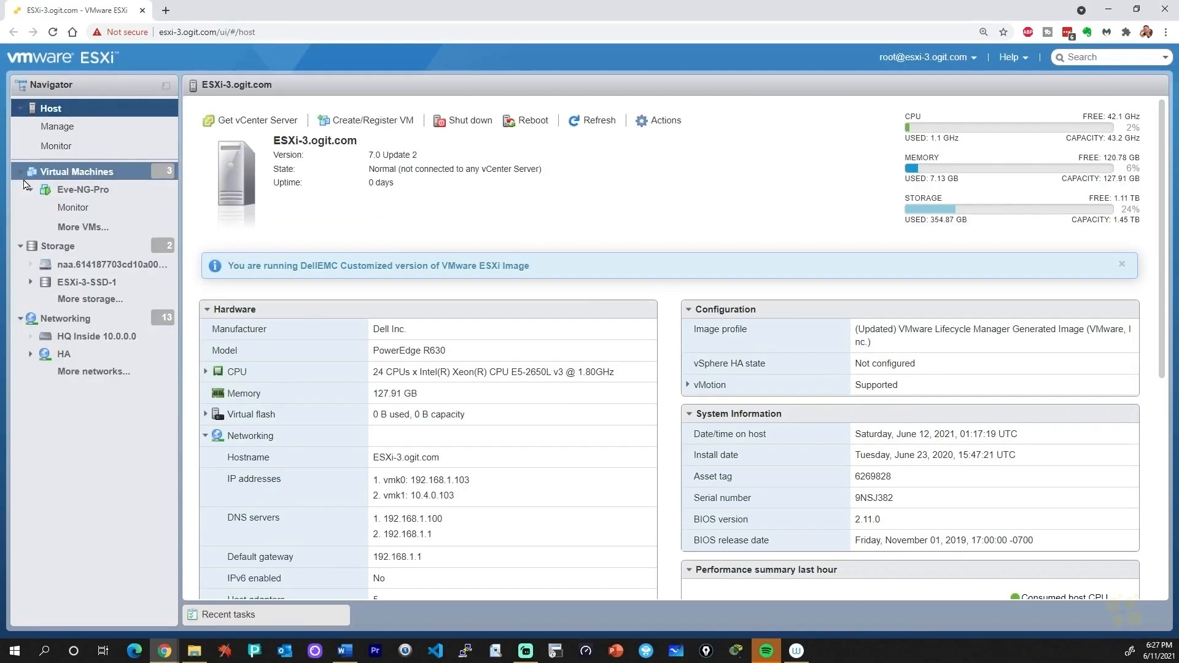
{"action": "left_click", "coordinate": [82, 191]}
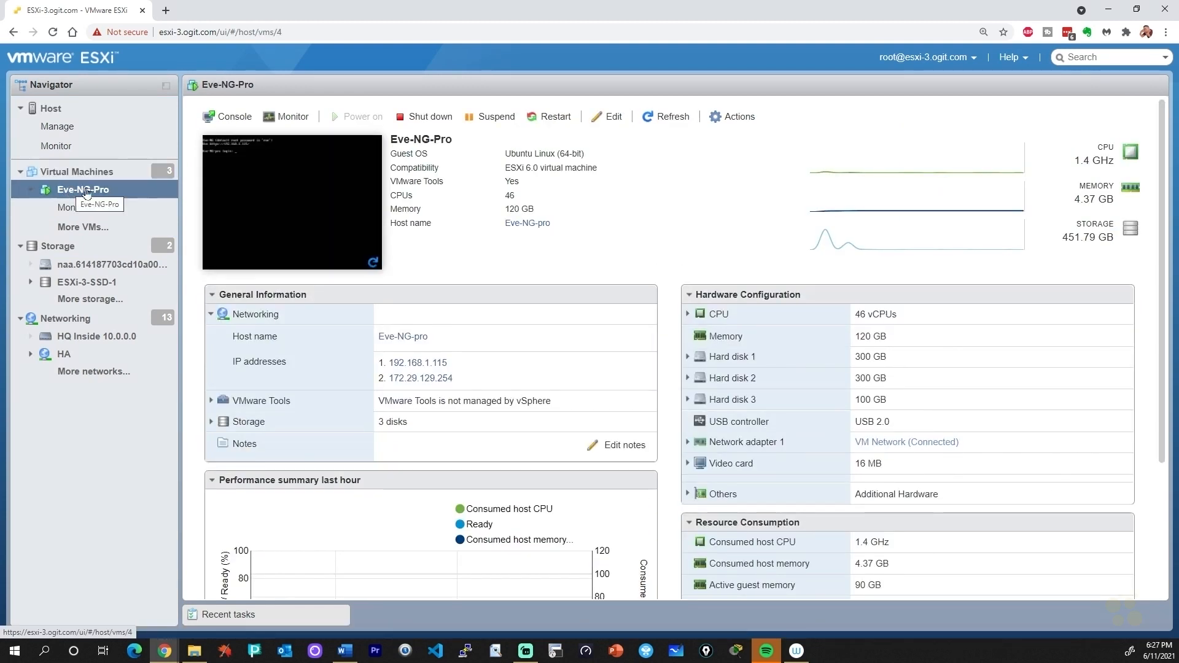
{"action": "double_click", "coordinate": [512, 179]}
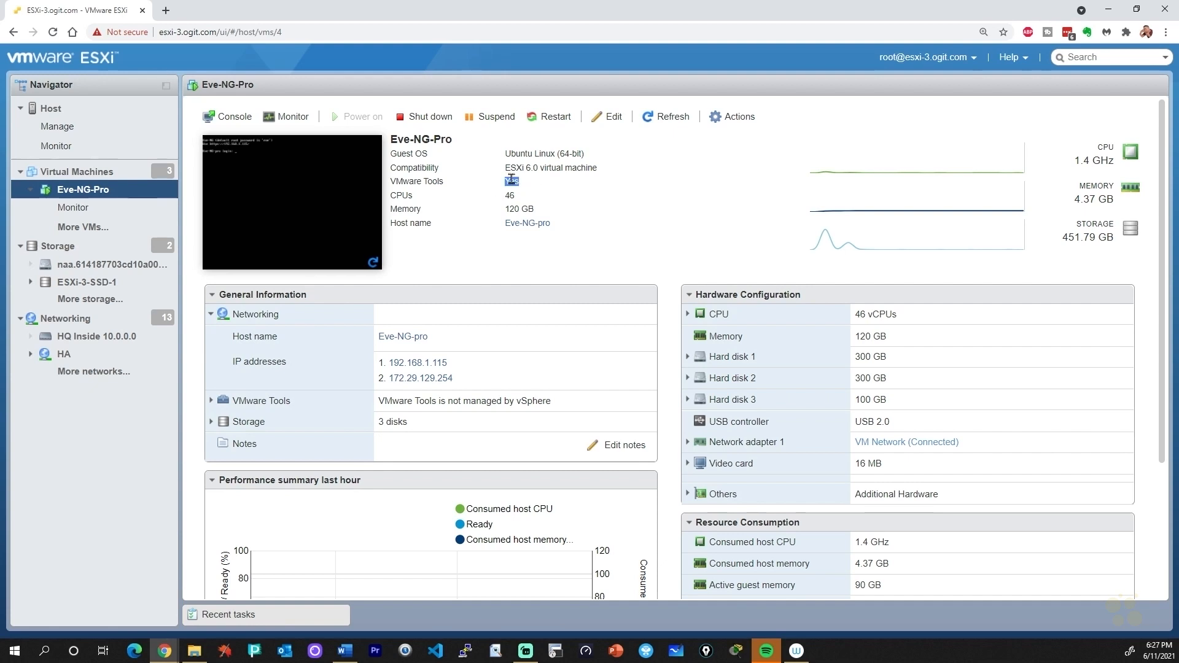
{"action": "right_click", "coordinate": [324, 201]}
{"action": "mouse_move", "coordinate": [328, 252]}
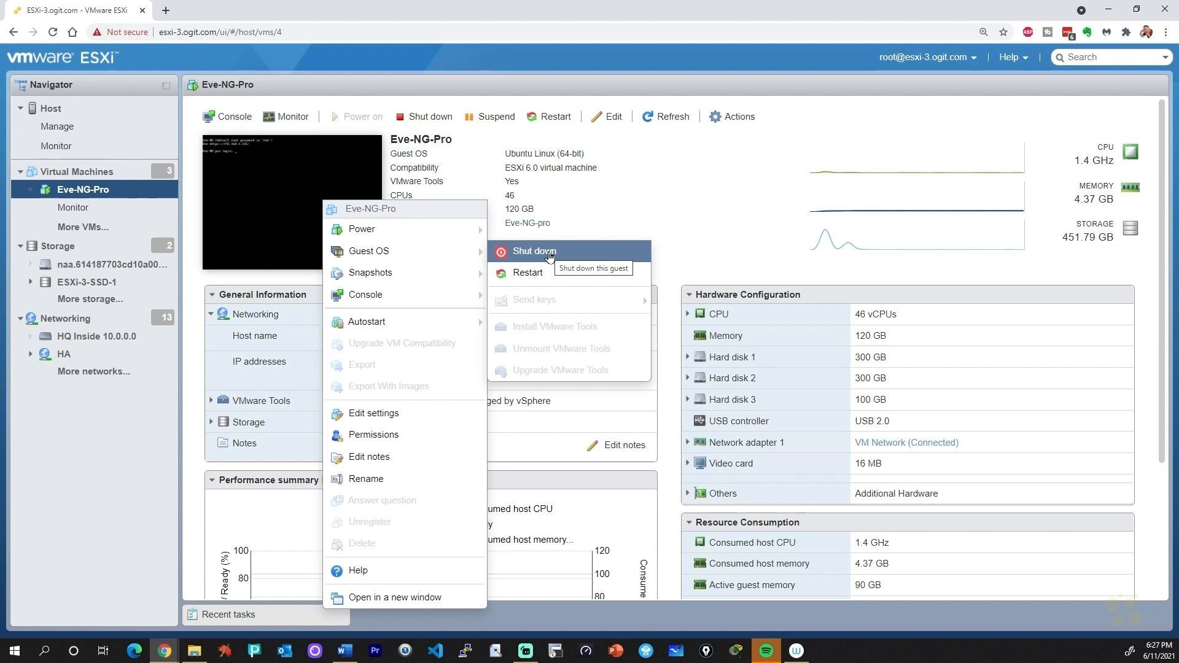
- Log into the Eve-NG-Pro console as root with its password, run 'shutdown -h now', and close the console
{"action": "left_click", "coordinate": [302, 179]}
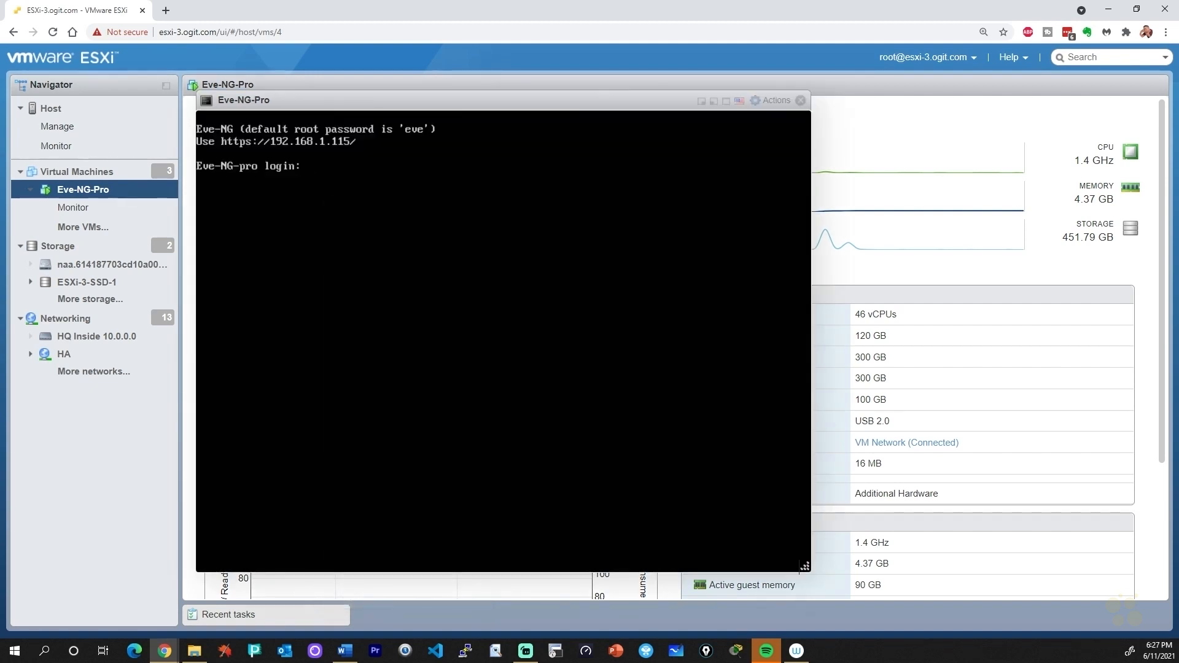
{"action": "type", "text": "admin"}
{"action": "key", "text": "Return"}
{"action": "key", "text": "Return"}
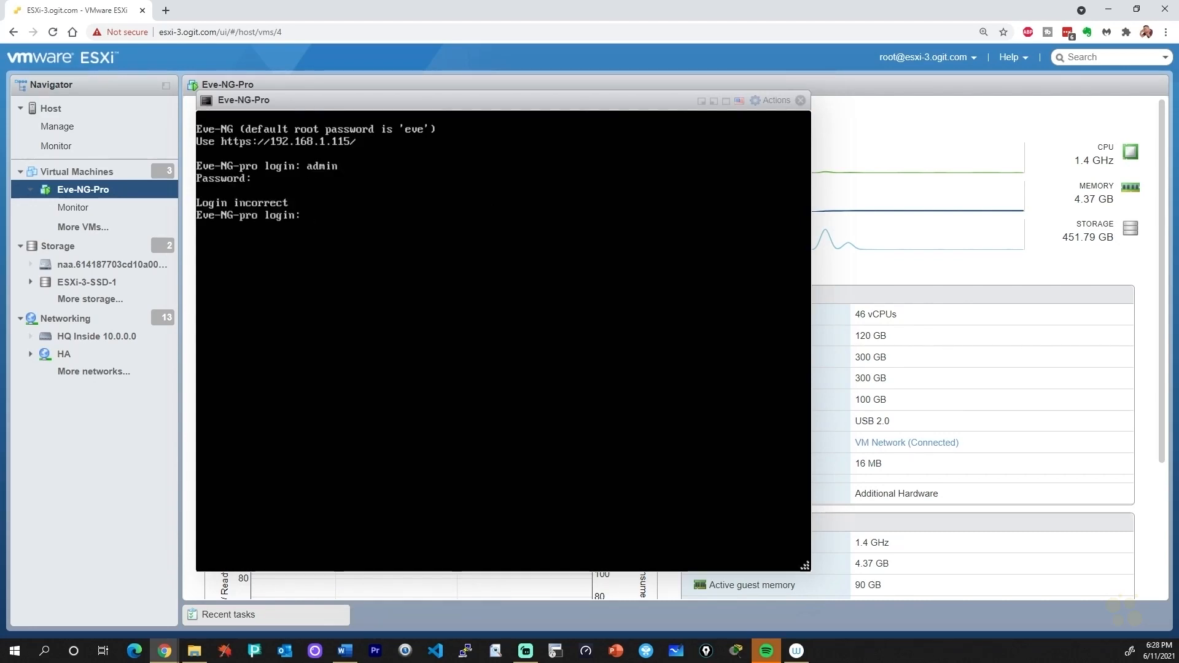
{"action": "type", "text": "root"}
{"action": "key", "text": "Return"}
{"action": "type", "text": "eve"}
{"action": "key", "text": "Return"}
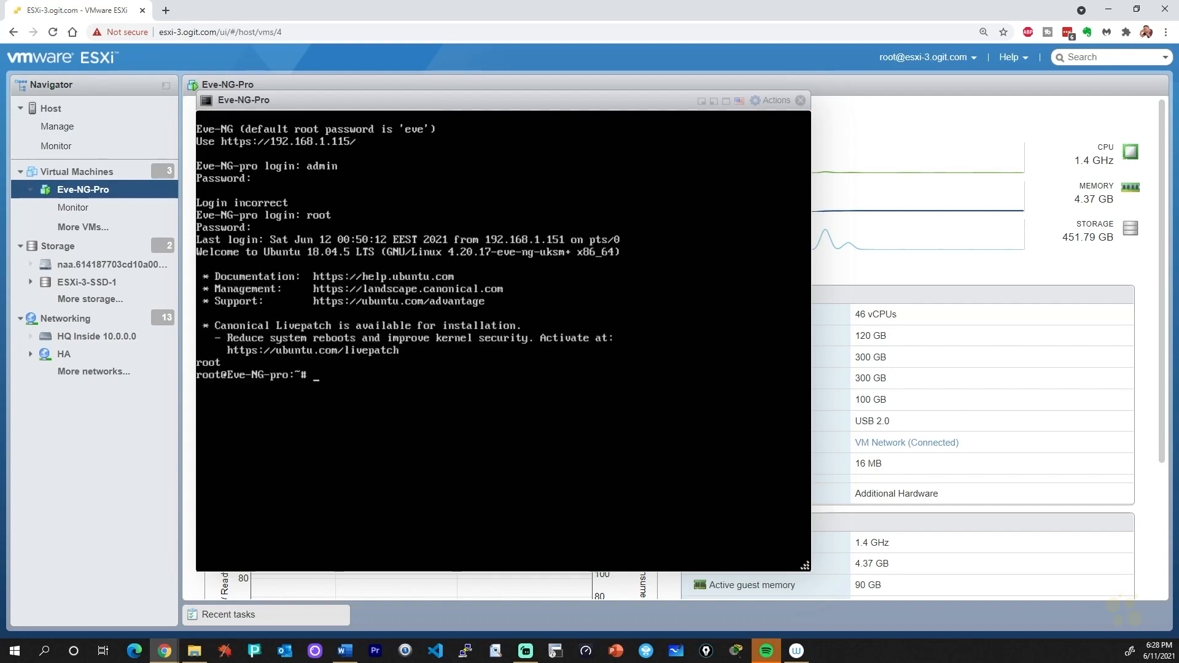
{"action": "type", "text": "shut"}
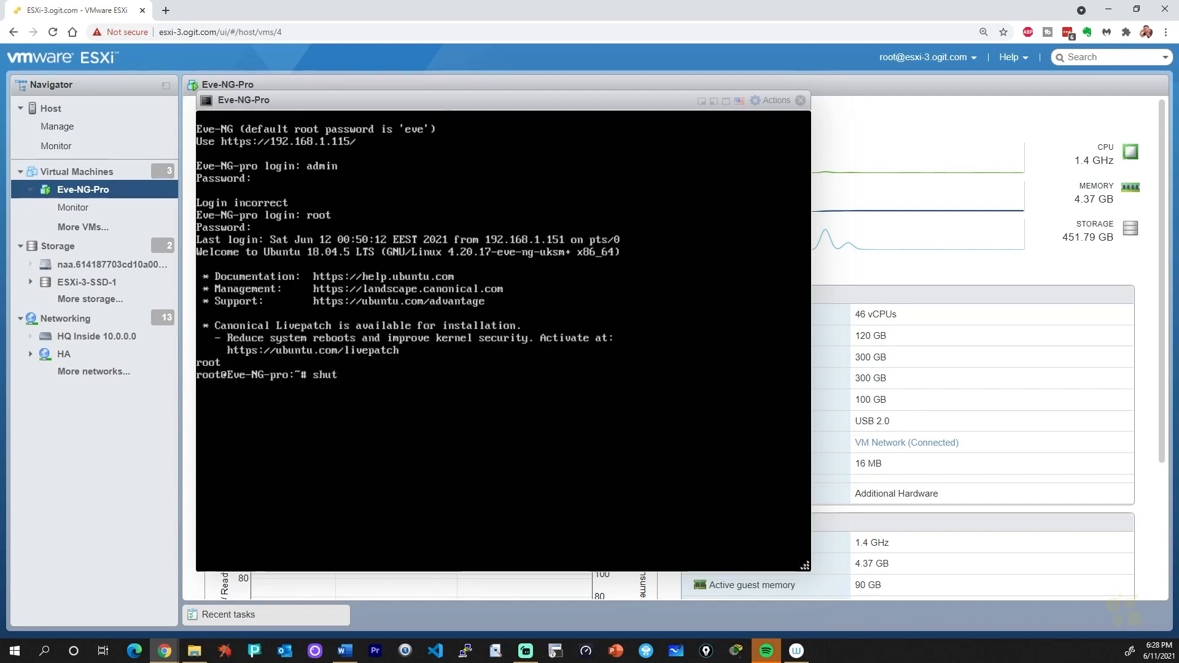
{"action": "type", "text": "down -h"}
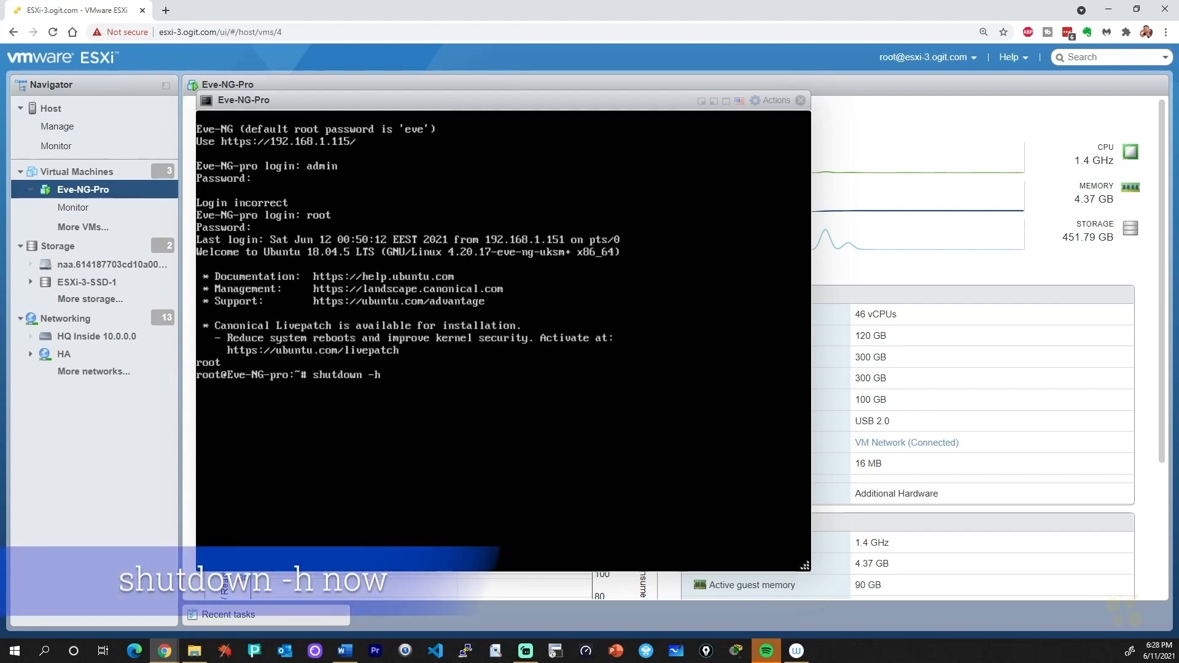
{"action": "type", "text": " now"}
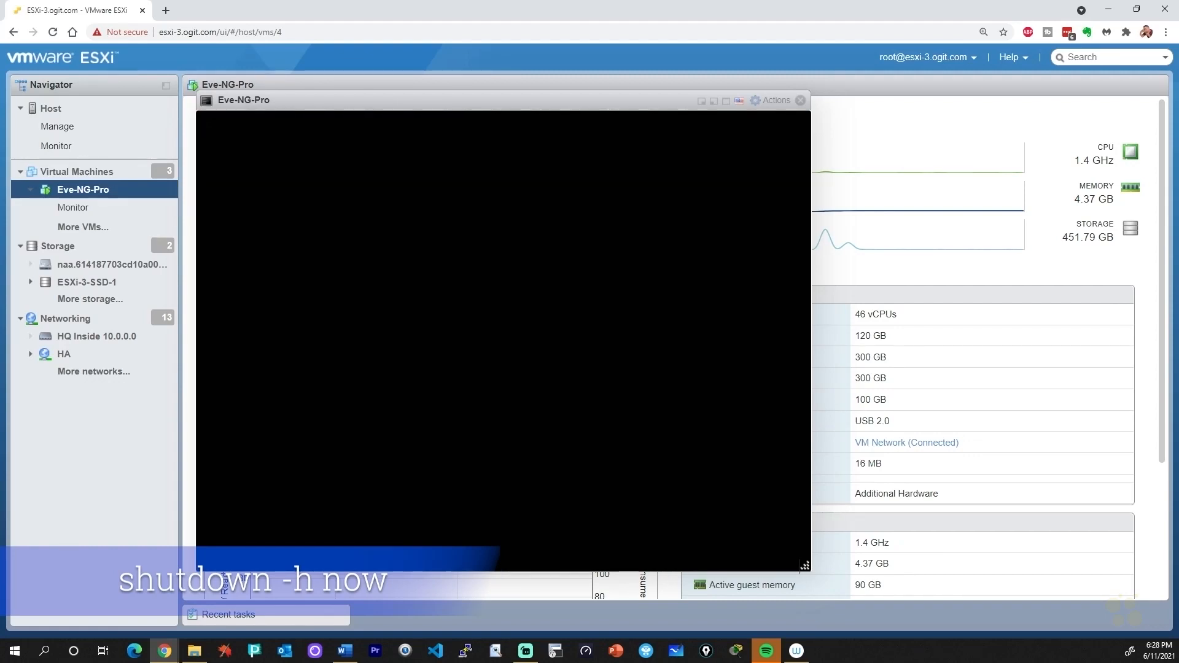
{"action": "left_click", "coordinate": [801, 101]}
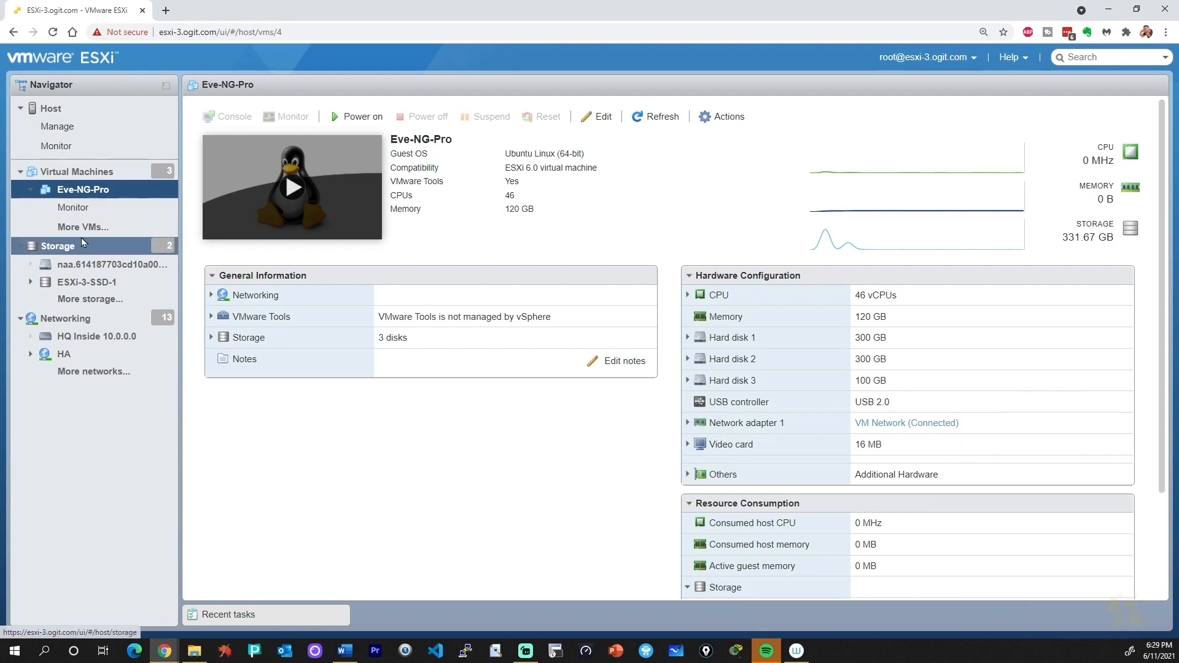
- Take a snapshot of Eve-NG-Pro named 'Just after Base Topology' from its Snapshots menu
{"action": "left_click", "coordinate": [84, 175]}
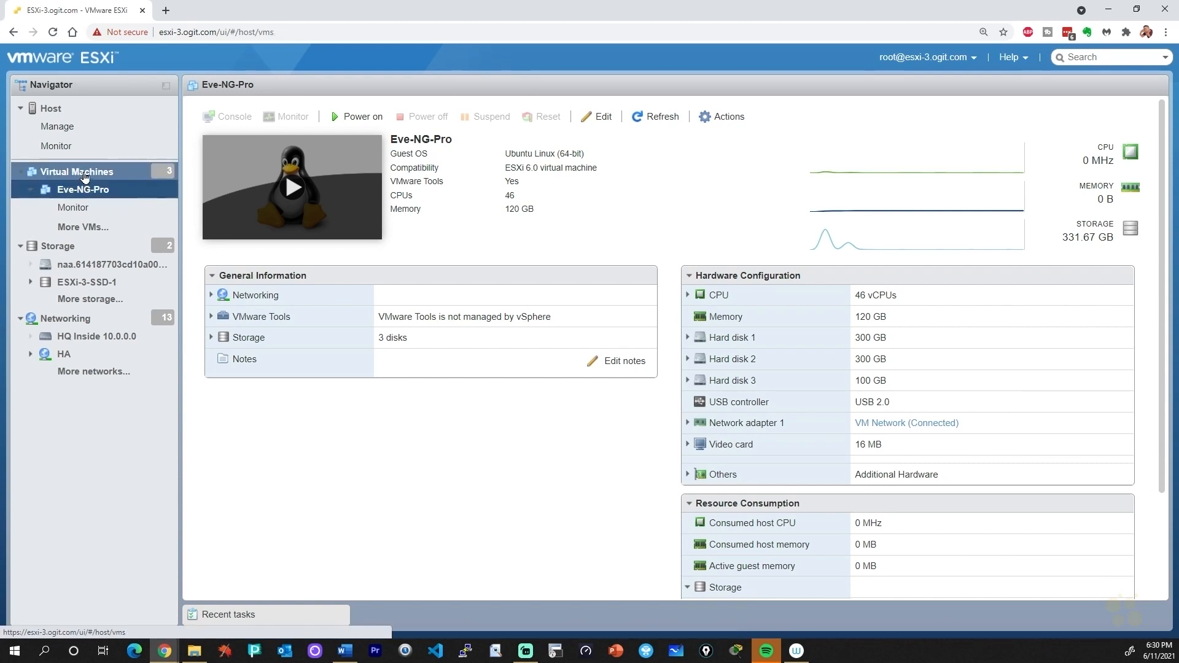
{"action": "right_click", "coordinate": [90, 191]}
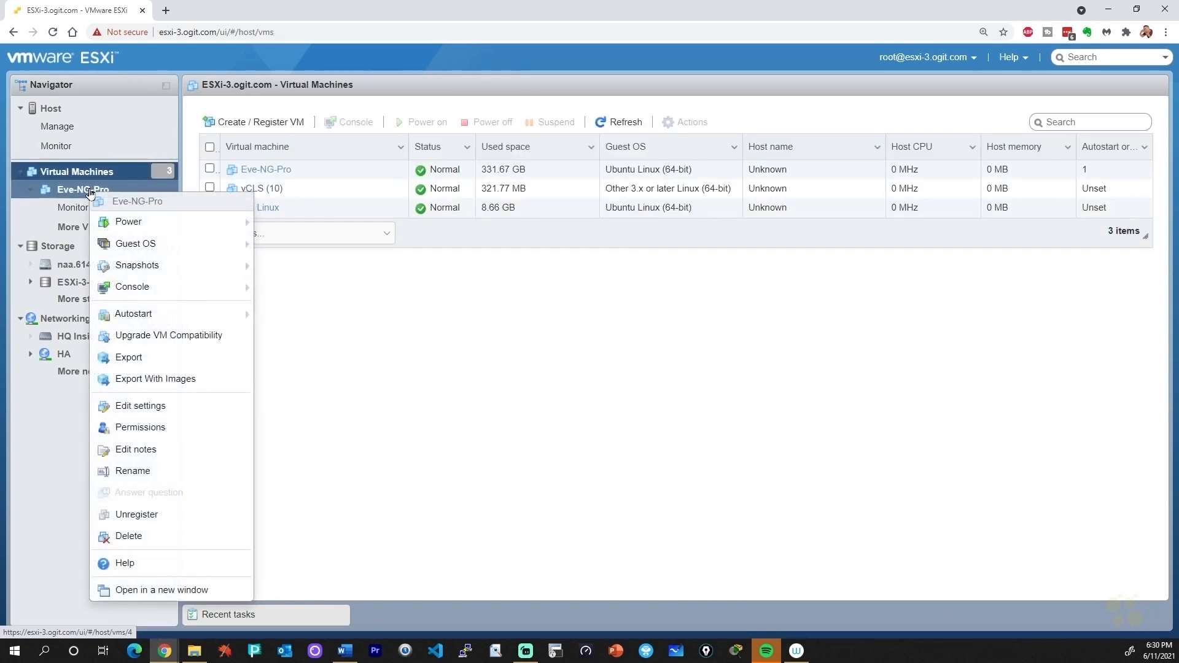
{"action": "mouse_move", "coordinate": [158, 266]}
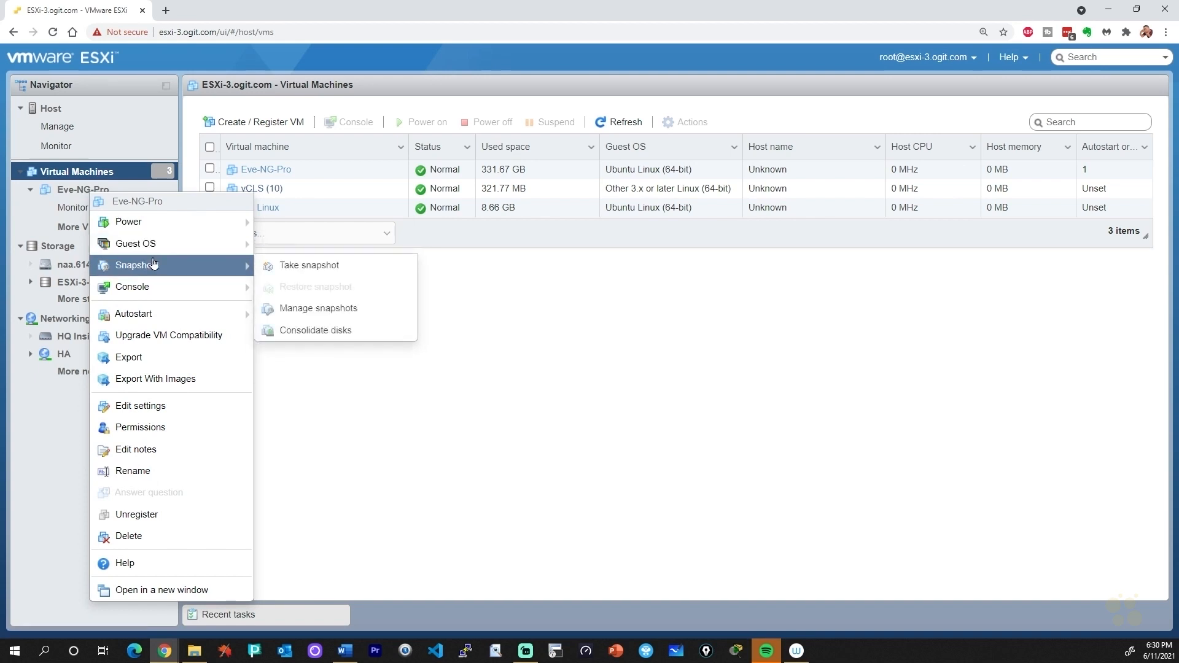
{"action": "left_click", "coordinate": [317, 270]}
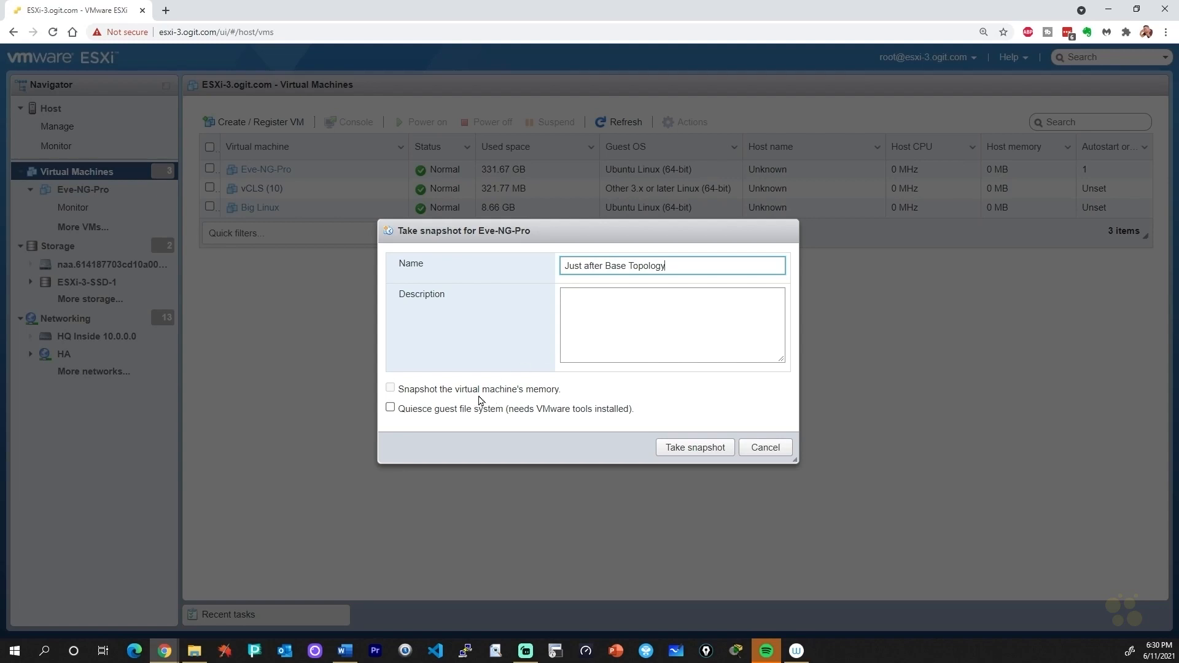
{"action": "left_click", "coordinate": [697, 447]}
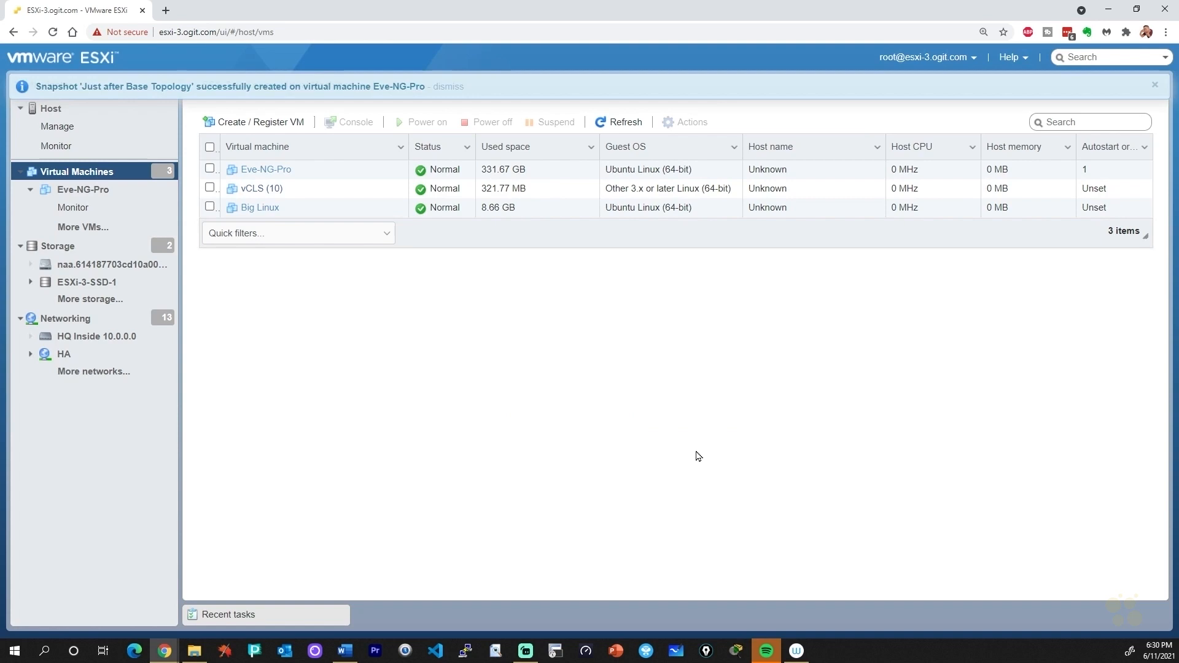